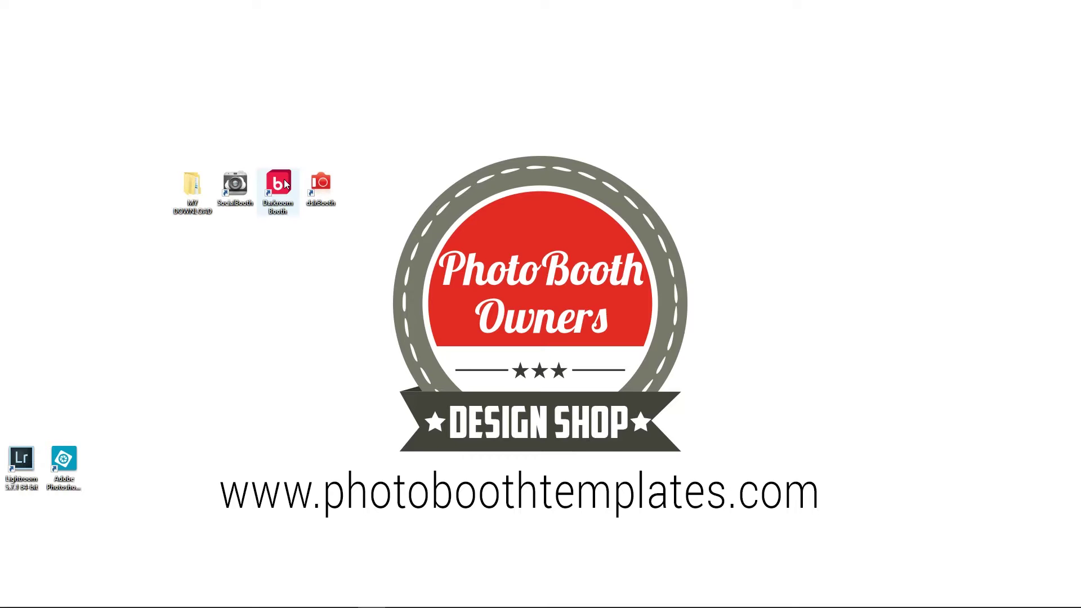
Launch Darkroom Booth from its desktop icon to reach the Settings page
{"action": "double_click", "coordinate": [279, 186]}
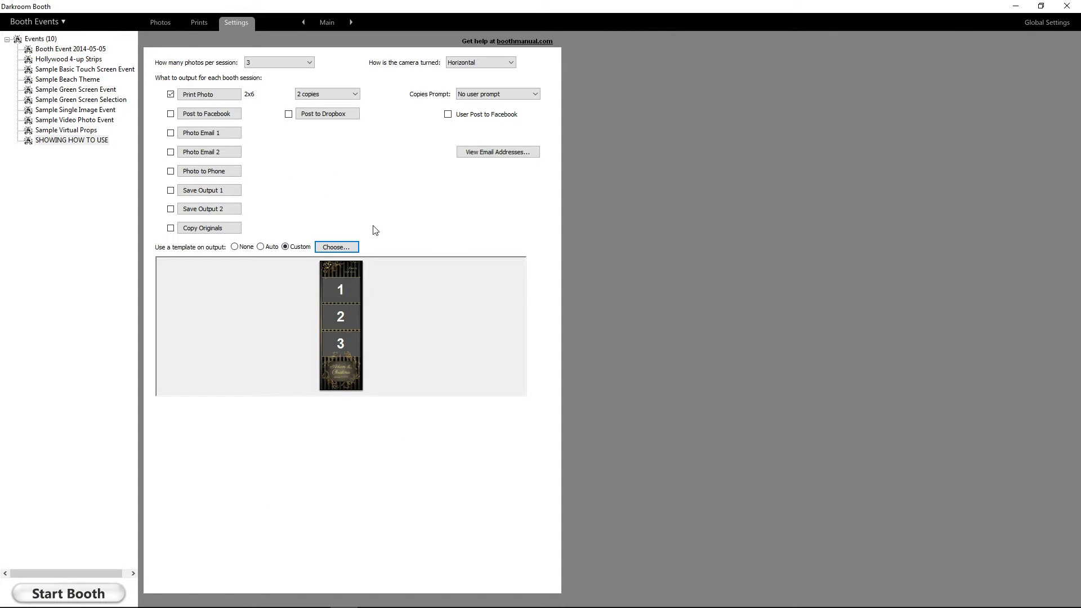
Create a new template described 'Single 2x6' with vertical 2x6 page size
{"action": "left_click", "coordinate": [338, 248]}
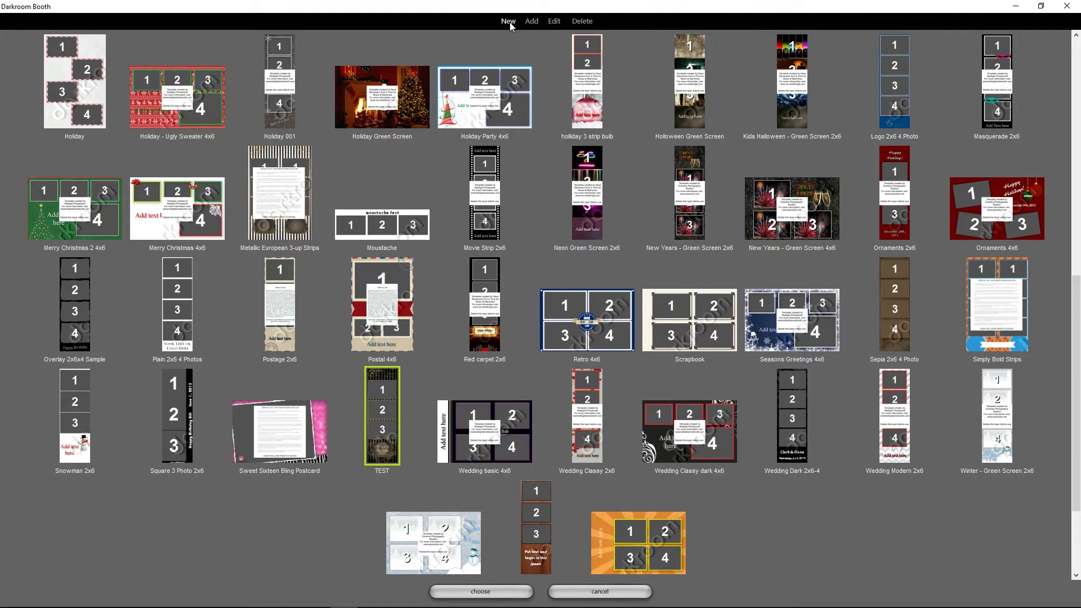
{"action": "left_click", "coordinate": [509, 21]}
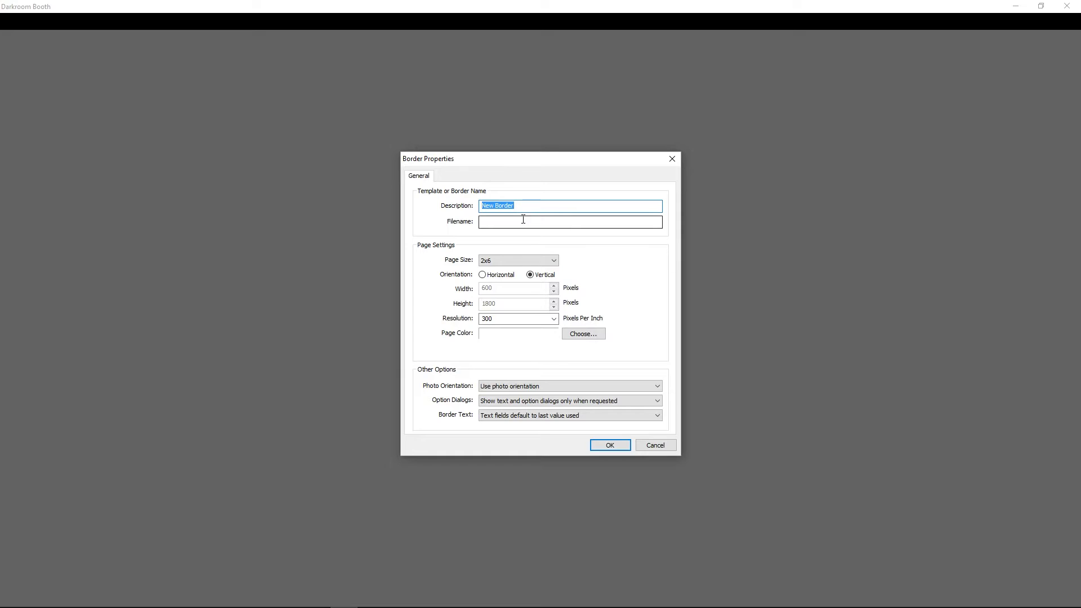
{"action": "type", "text": "Single 2x6"}
{"action": "left_click", "coordinate": [490, 264]}
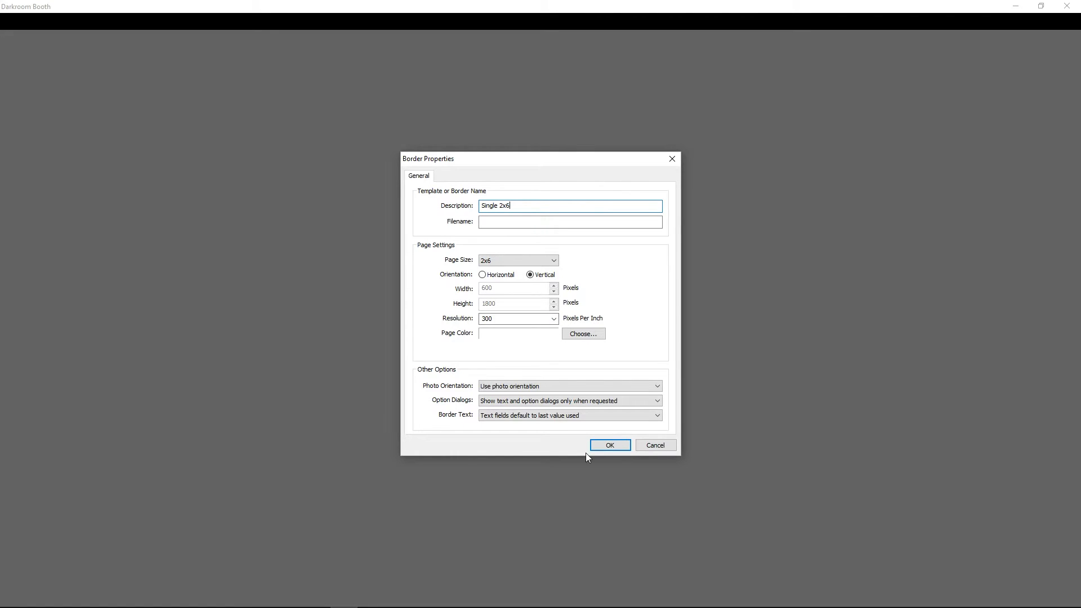
{"action": "left_click", "coordinate": [602, 448]}
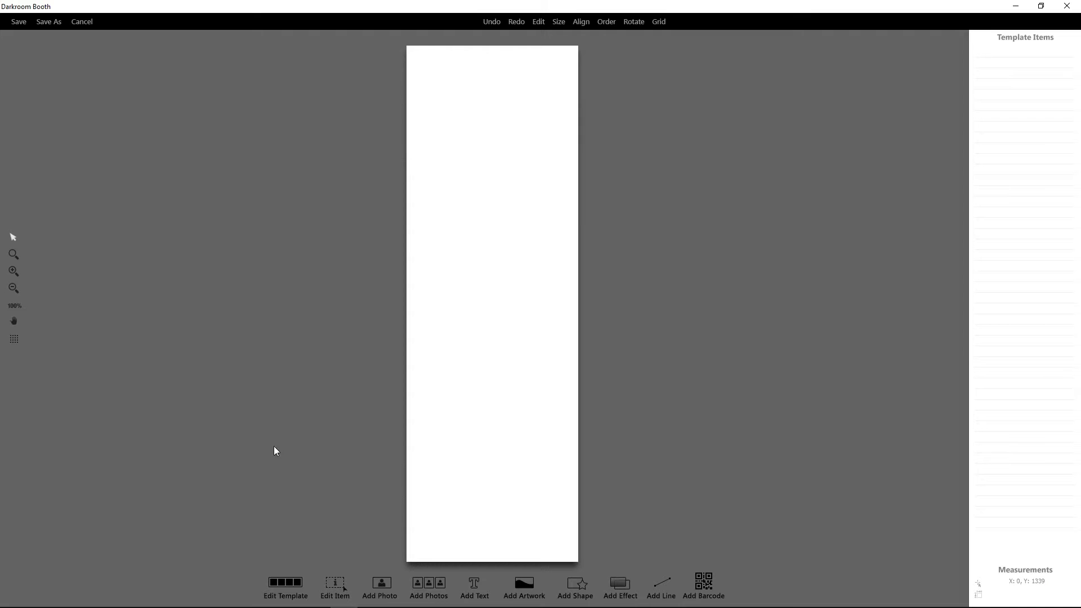
{"action": "mouse_move", "coordinate": [169, 604]}
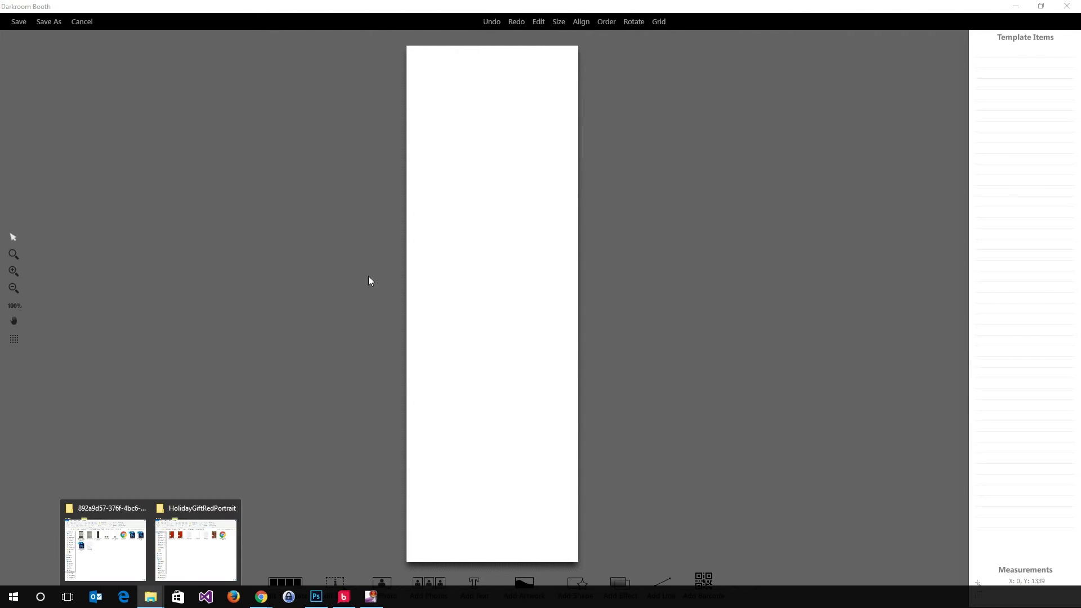
{"action": "left_click", "coordinate": [121, 538]}
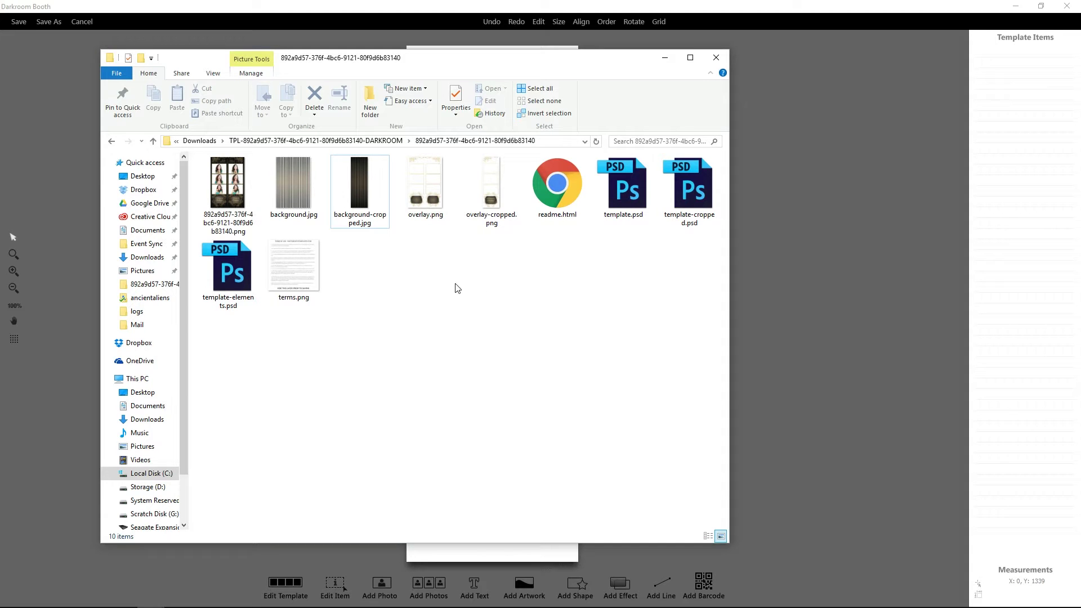
{"action": "left_click", "coordinate": [362, 211]}
{"action": "left_click", "coordinate": [502, 201]}
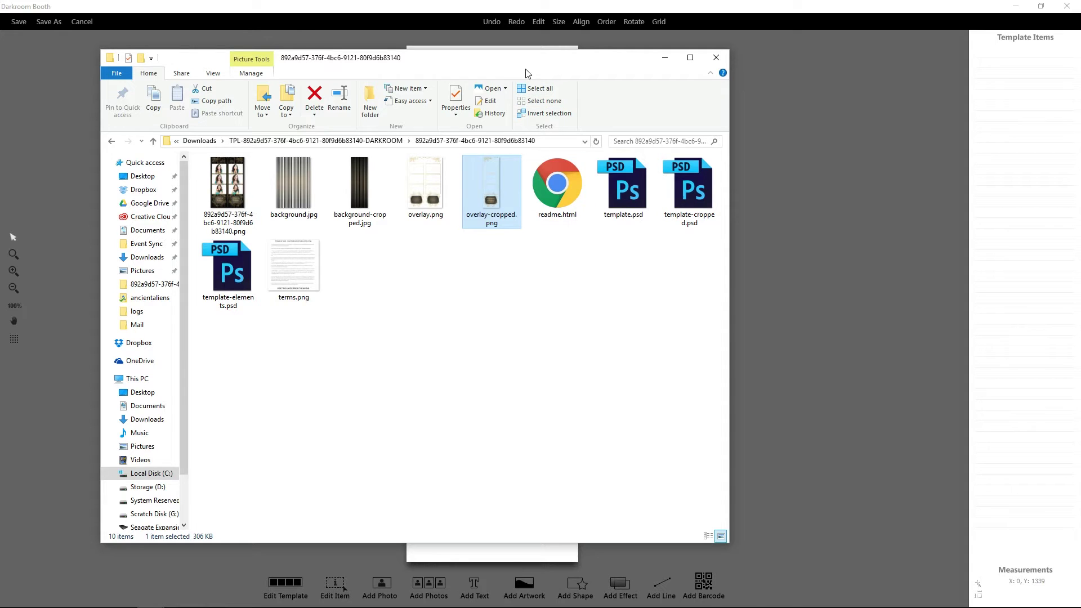
{"action": "left_click_drag", "start_coordinate": [522, 65], "coordinate": [594, 91]}
{"action": "left_click", "coordinate": [562, 3]}
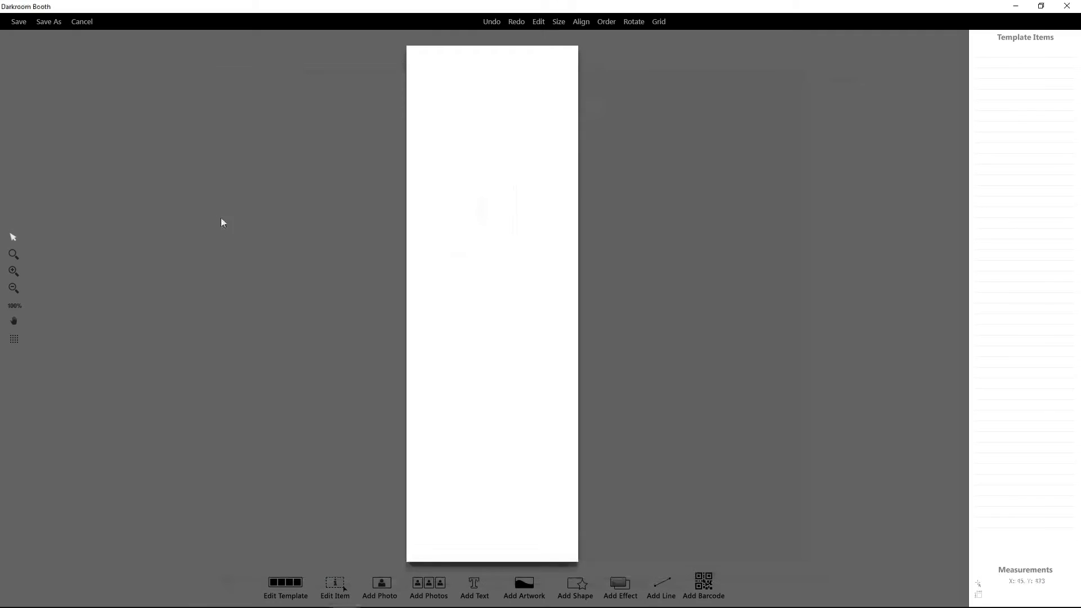
Add background-cropped.jpg from the Downloads TPL subfolder as full-page 600 x 1800 artwork
{"action": "left_click", "coordinate": [523, 585]}
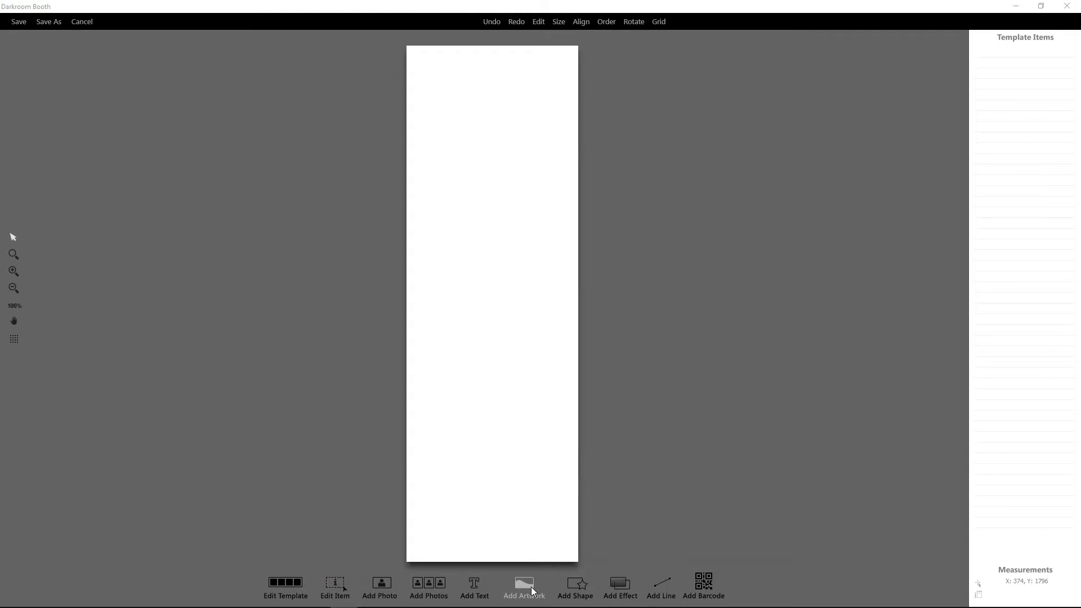
{"action": "left_click", "coordinate": [629, 193]}
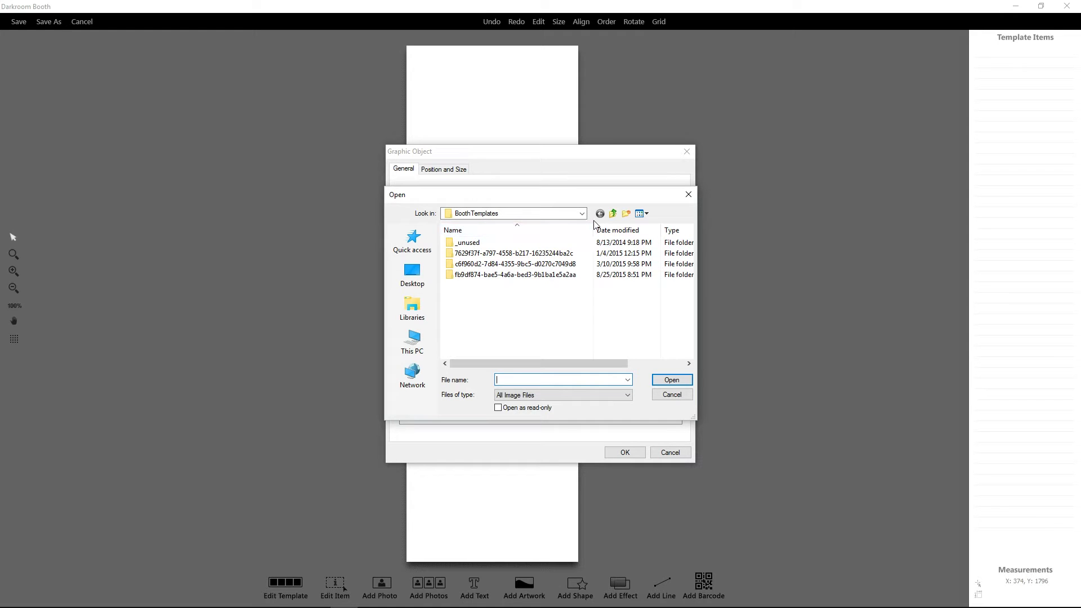
{"action": "left_click", "coordinate": [613, 213]}
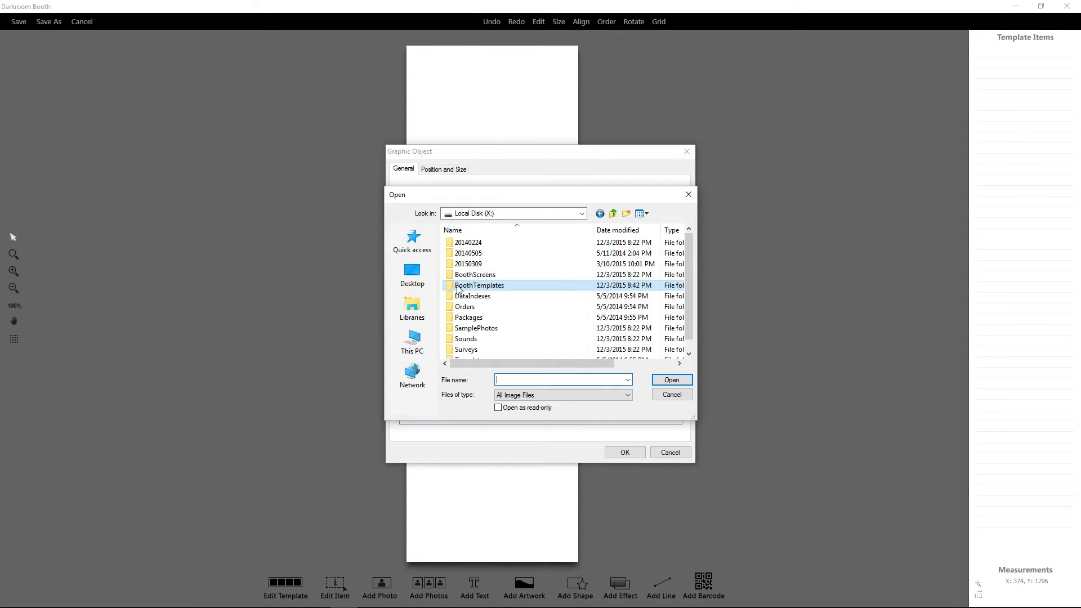
{"action": "left_click", "coordinate": [414, 315]}
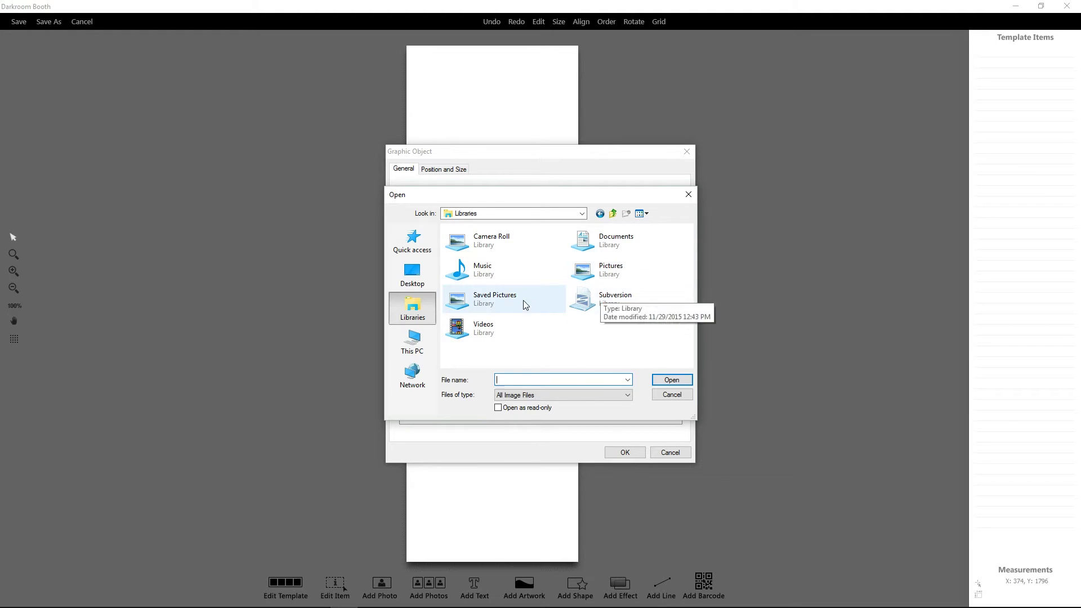
{"action": "left_click", "coordinate": [431, 335]}
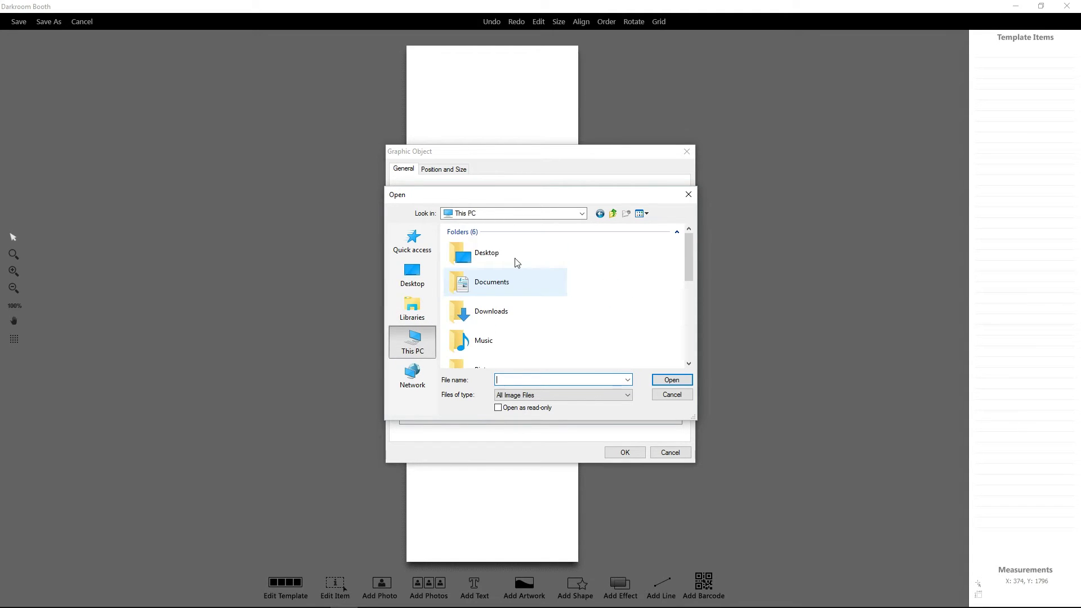
{"action": "double_click", "coordinate": [496, 311]}
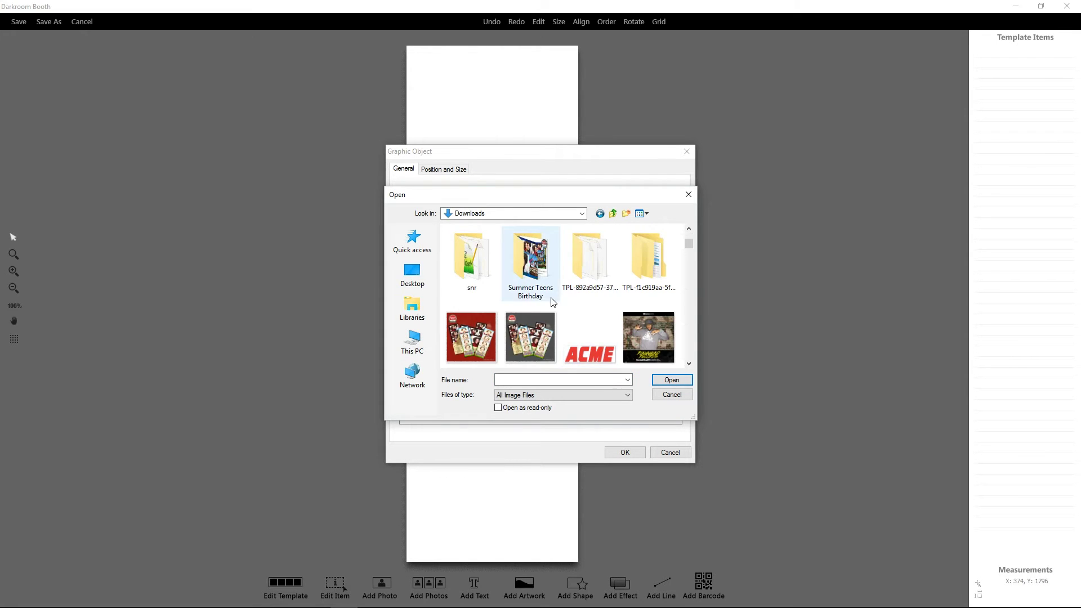
{"action": "double_click", "coordinate": [589, 272]}
{"action": "double_click", "coordinate": [507, 242]}
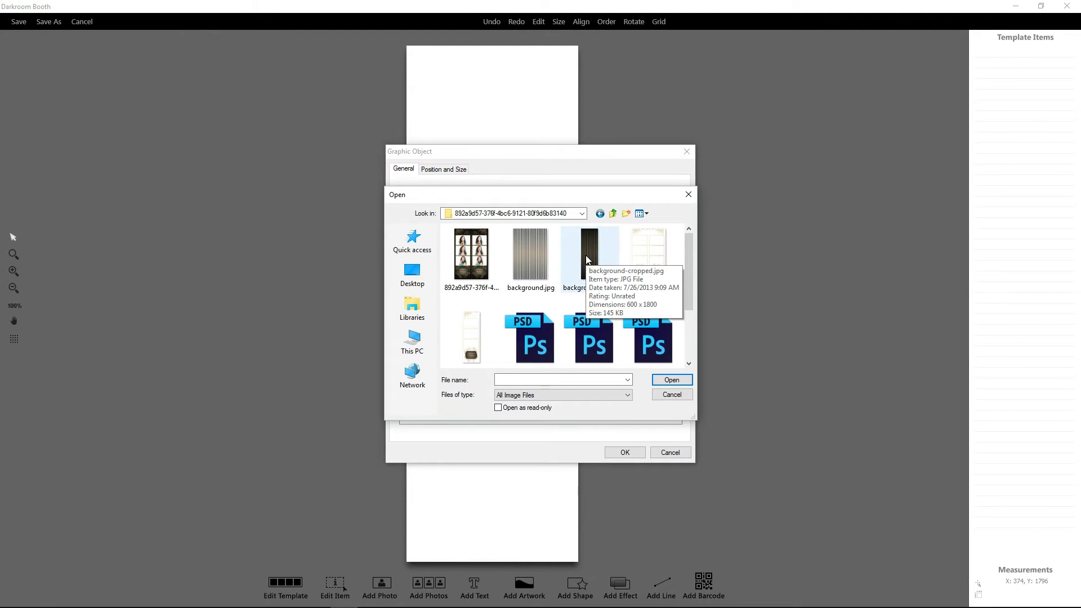
{"action": "left_click", "coordinate": [587, 260]}
{"action": "left_click", "coordinate": [672, 379]}
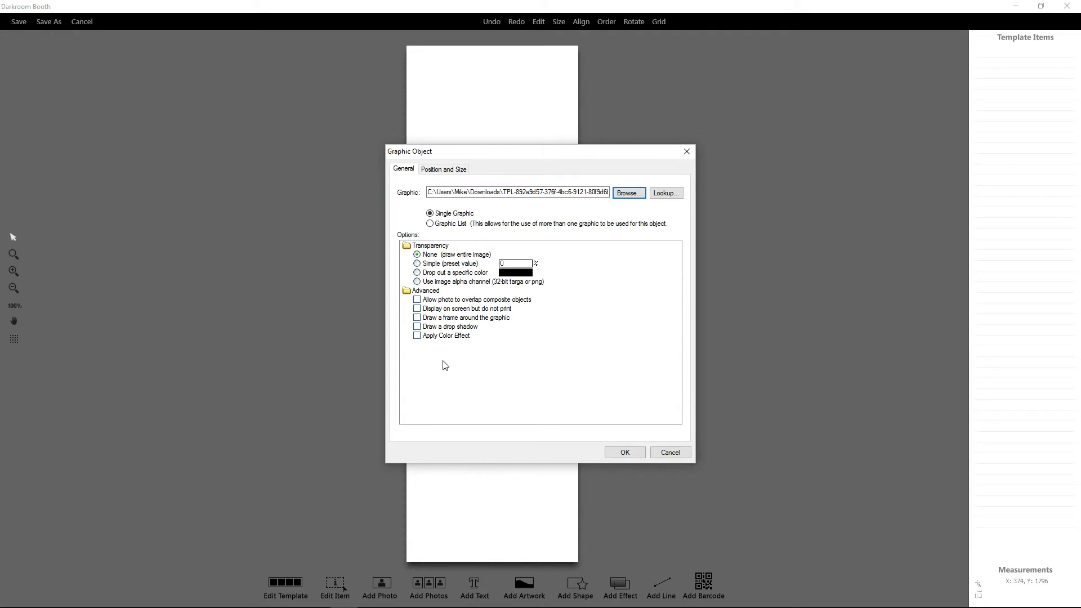
{"action": "left_click", "coordinate": [631, 453]}
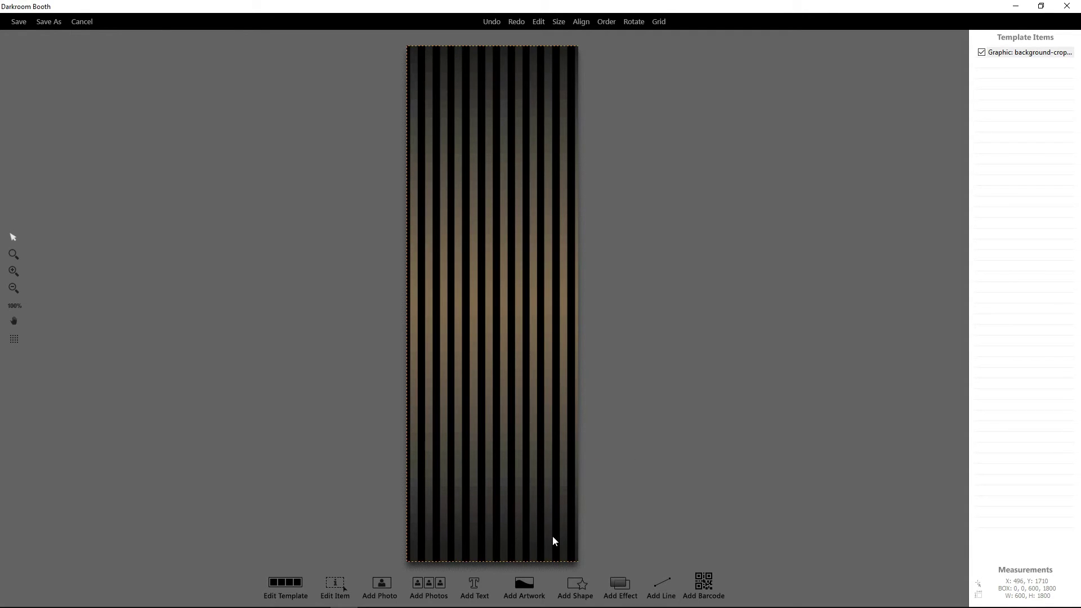
Add overlay-cropped.png as a second artwork layer over the striped background
{"action": "left_click", "coordinate": [518, 590]}
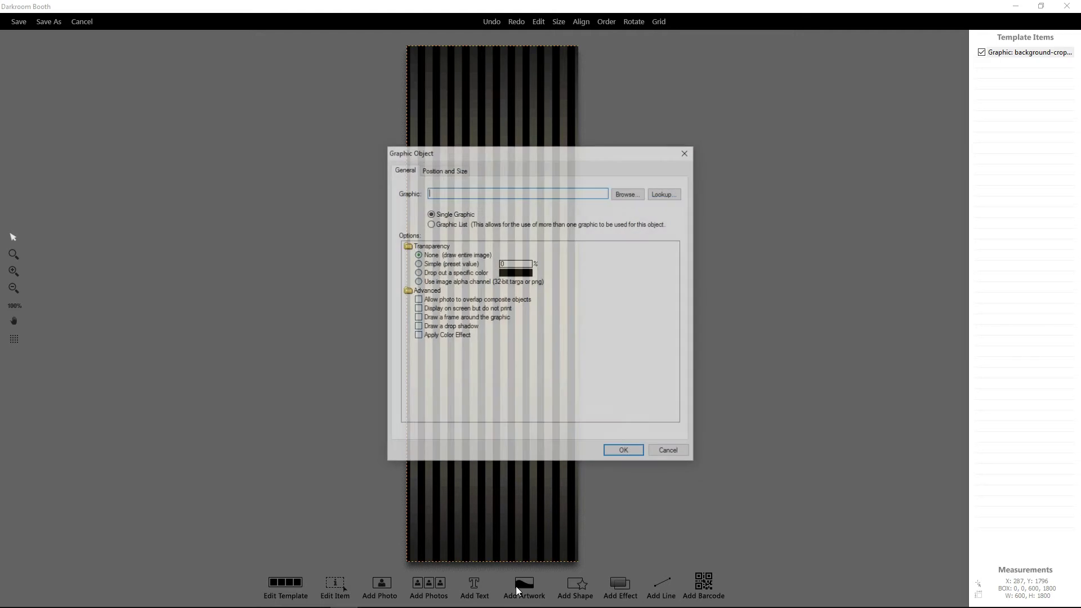
{"action": "left_click", "coordinate": [628, 192]}
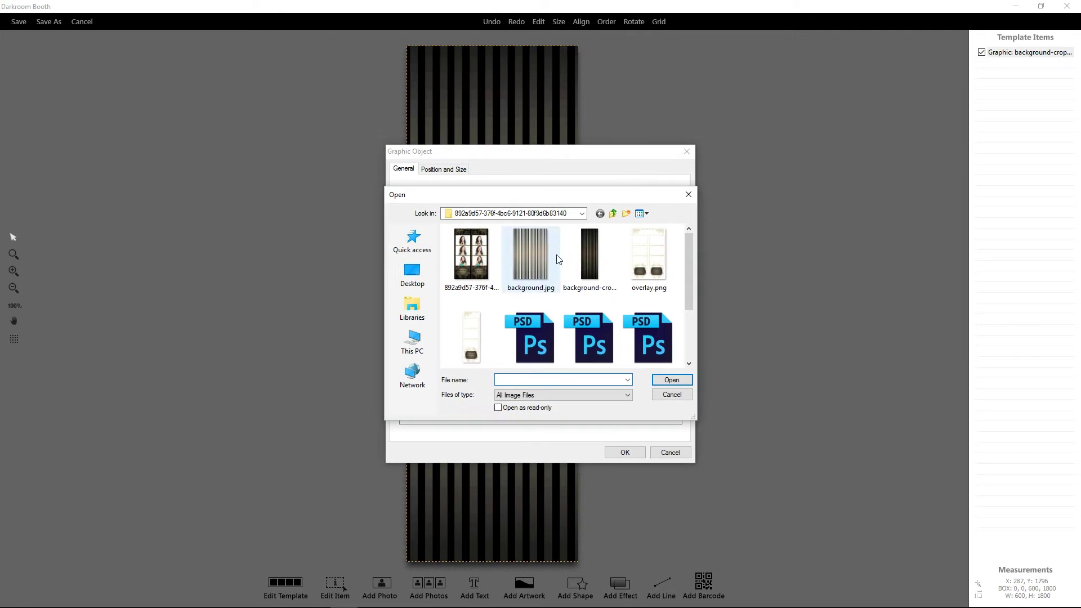
{"action": "left_click", "coordinate": [464, 346]}
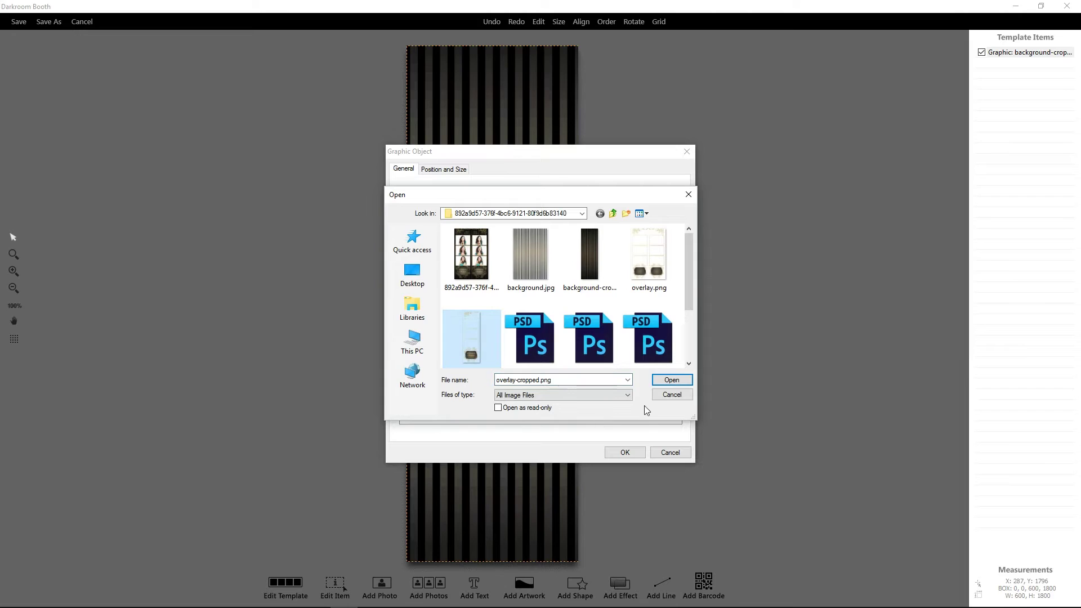
{"action": "left_click", "coordinate": [672, 380]}
{"action": "left_click", "coordinate": [625, 453]}
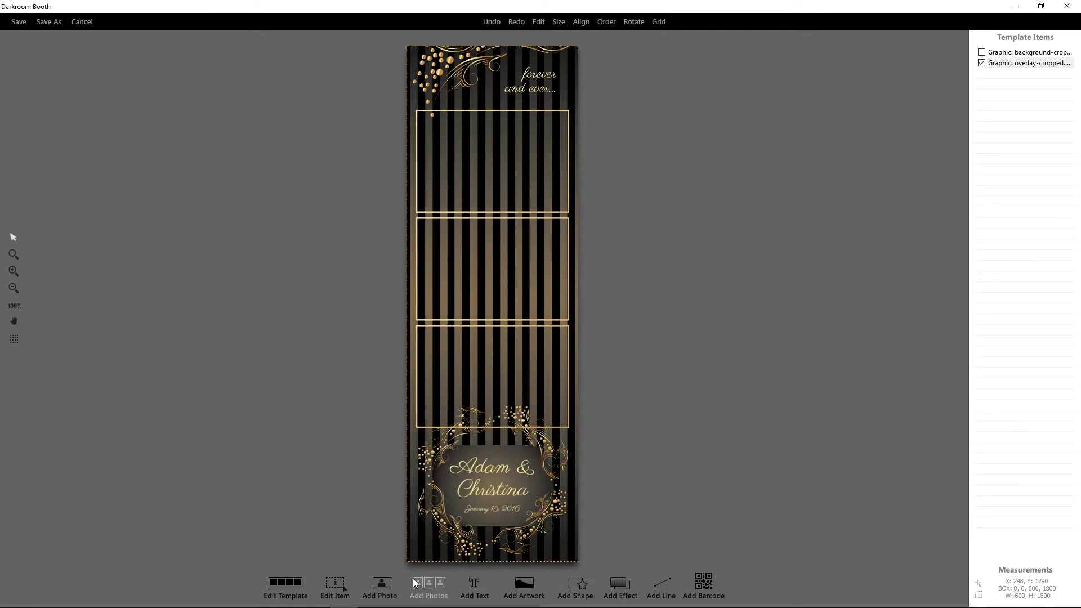
Add a Photo1 placeholder and show its Position and Size settings (600 x 1800 at 0, 0)
{"action": "left_click", "coordinate": [381, 589]}
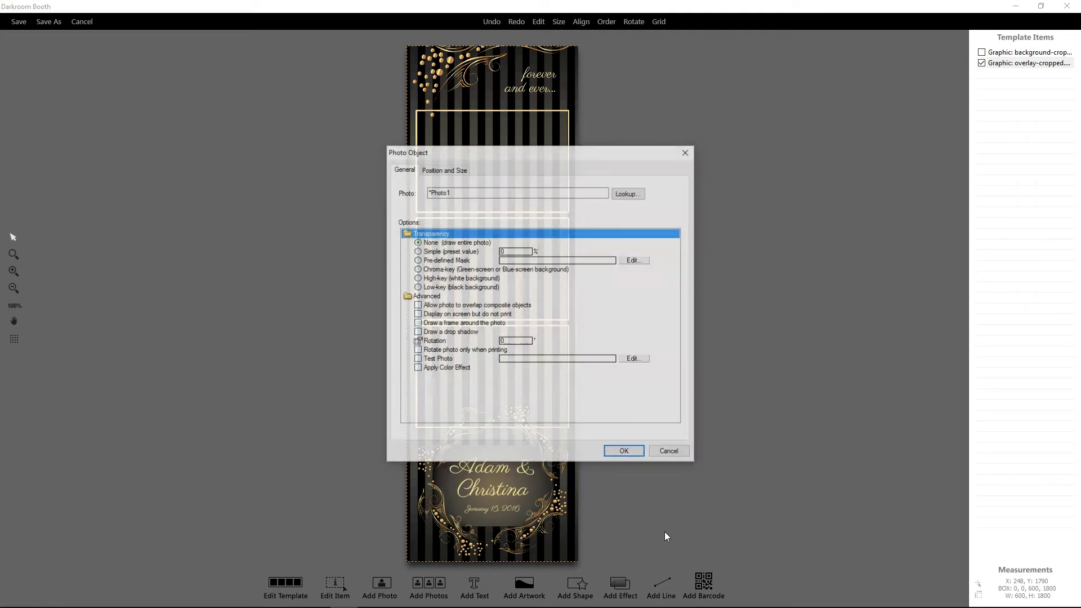
{"action": "left_click", "coordinate": [642, 453]}
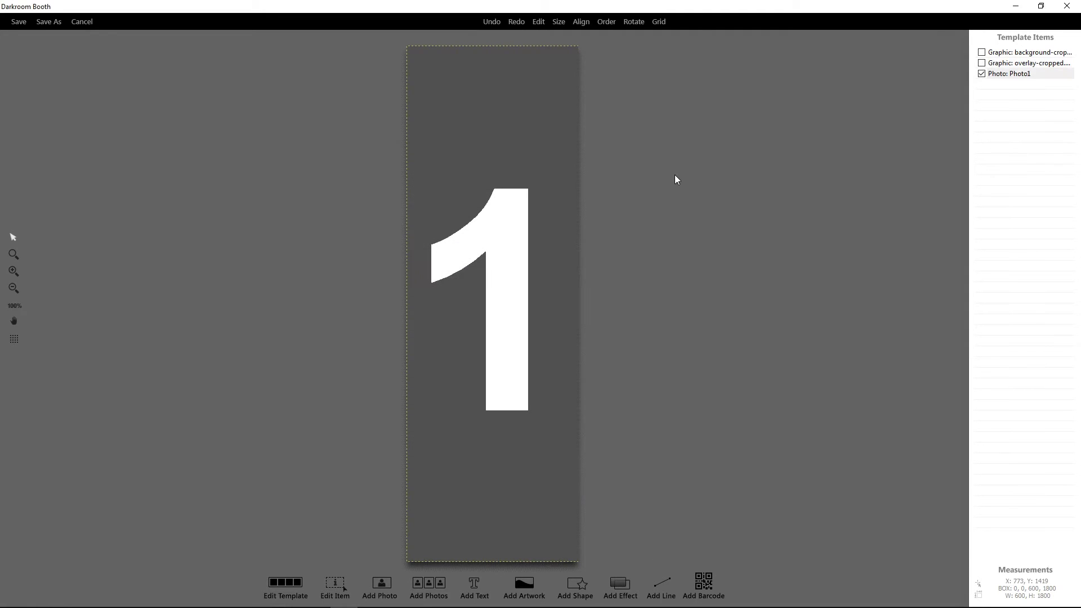
{"action": "double_click", "coordinate": [463, 469]}
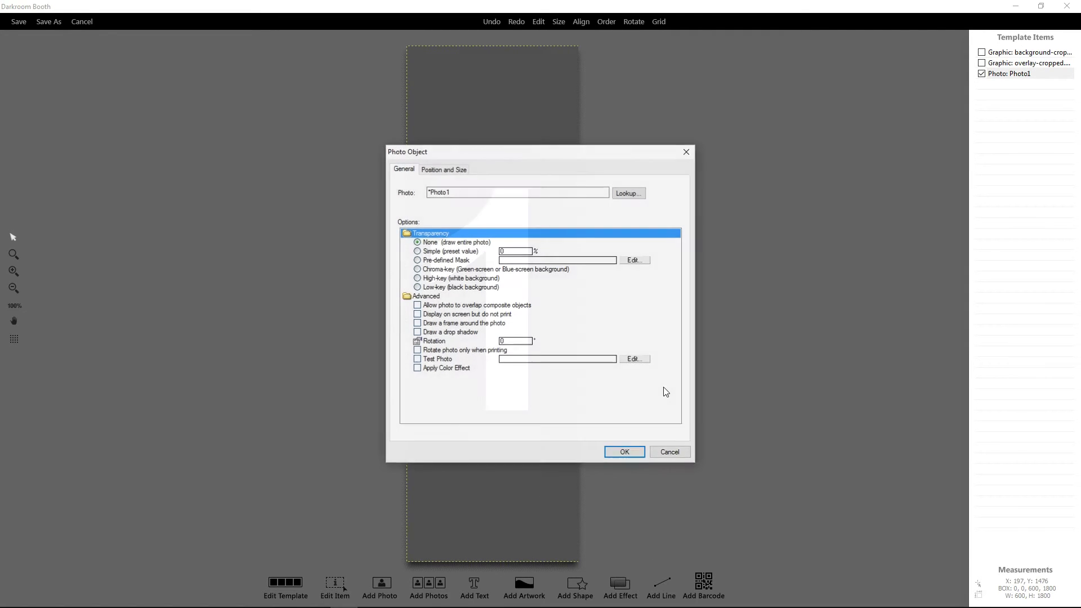
{"action": "left_click", "coordinate": [445, 169]}
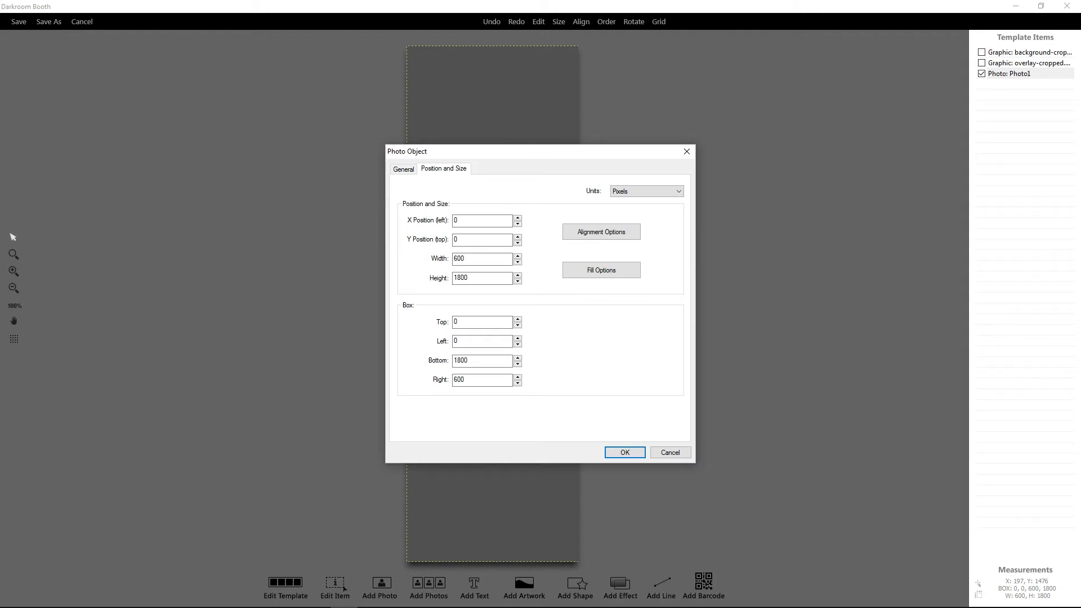
{"action": "key", "text": "alt+Tab"}
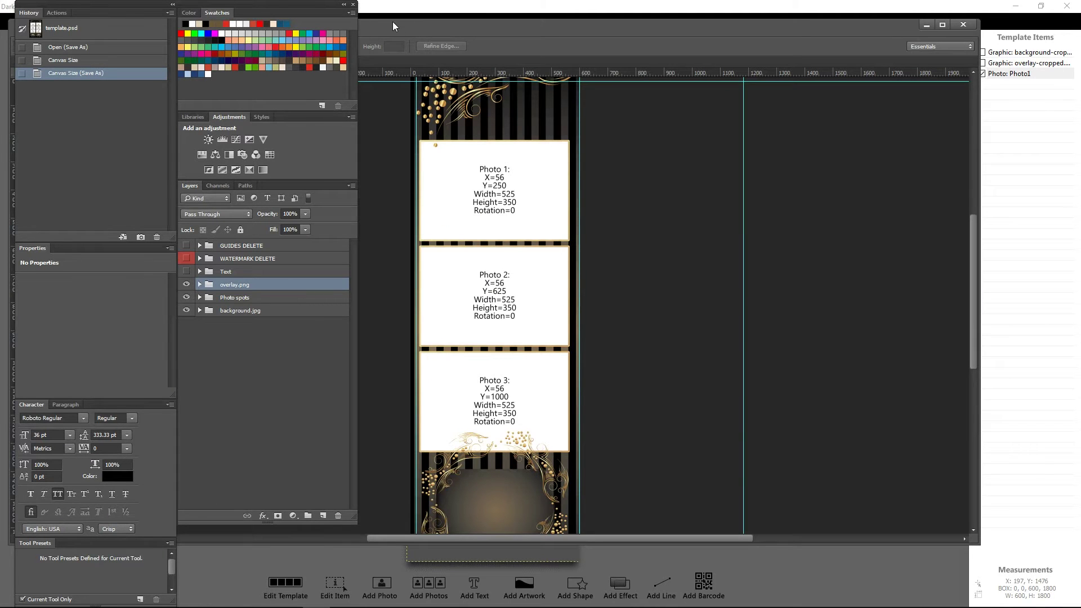
Read the photo spot specs in Photoshop: 525 x 350 at X 56, Y 250
{"action": "double_click", "coordinate": [393, 25]}
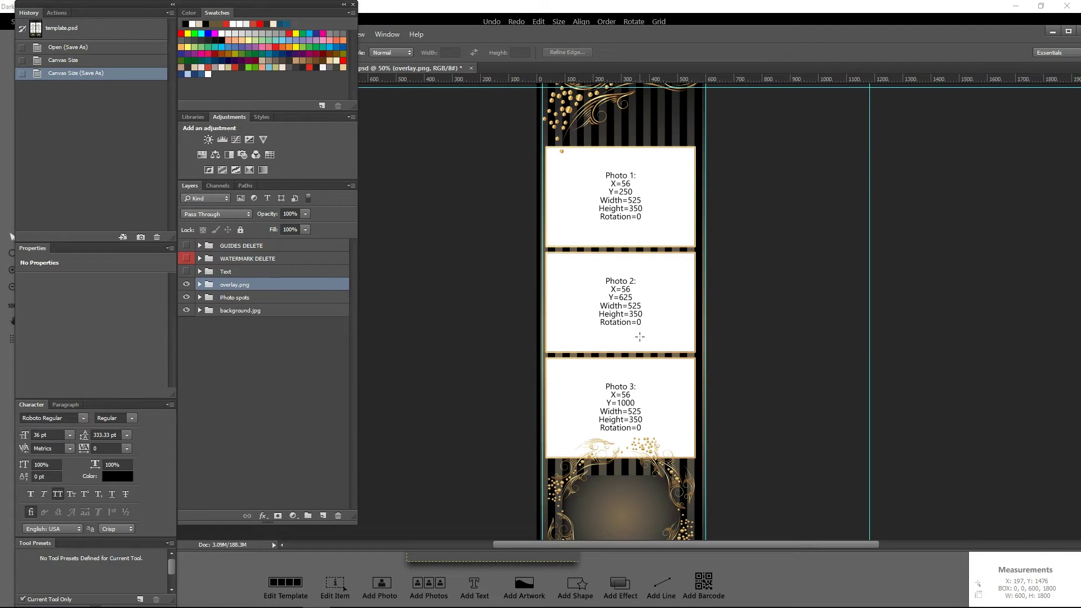
{"action": "key", "text": "alt+Tab"}
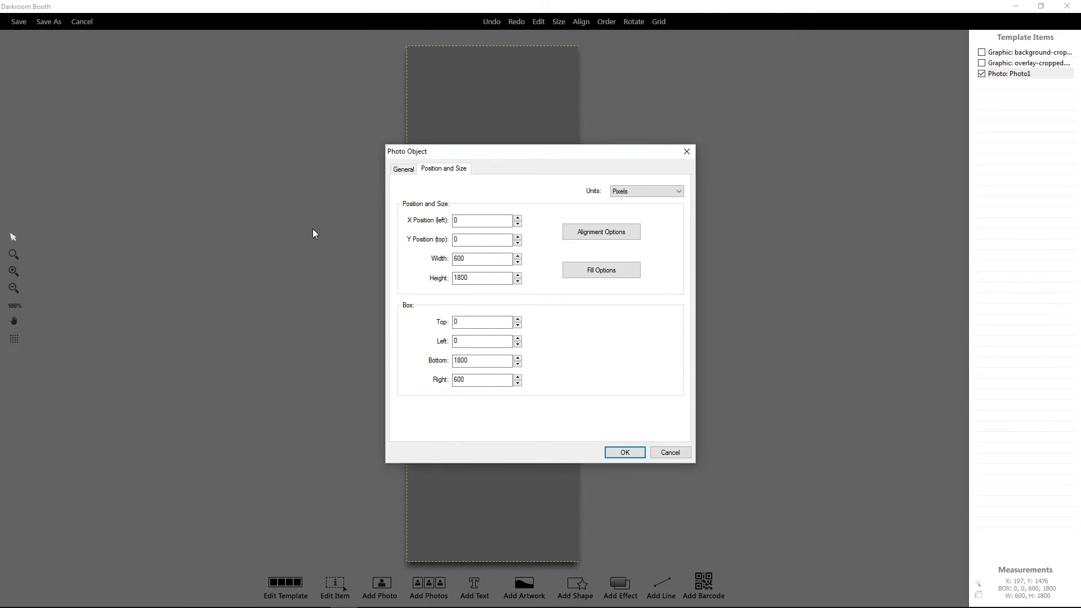
Set Photo1 to width 525, height 350, X 36, Y 228
{"action": "double_click", "coordinate": [482, 256]}
{"action": "type", "text": "525"}
{"action": "key", "text": "Tab"}
{"action": "type", "text": "3"}
{"action": "left_click", "coordinate": [466, 219]}
{"action": "type", "text": "3"}
{"action": "key", "text": "Tab"}
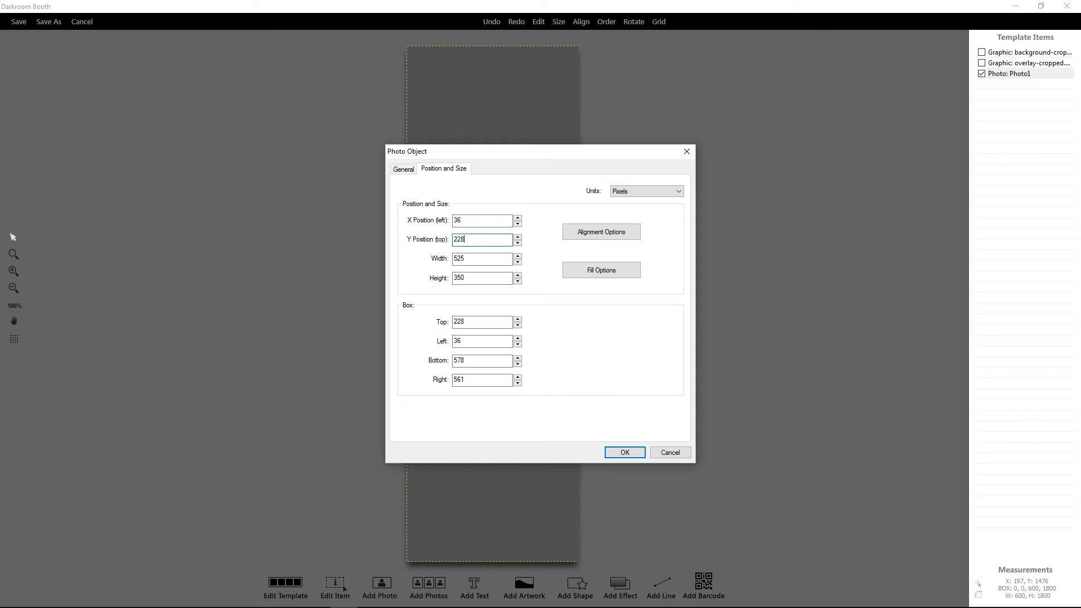
{"action": "left_click", "coordinate": [625, 453]}
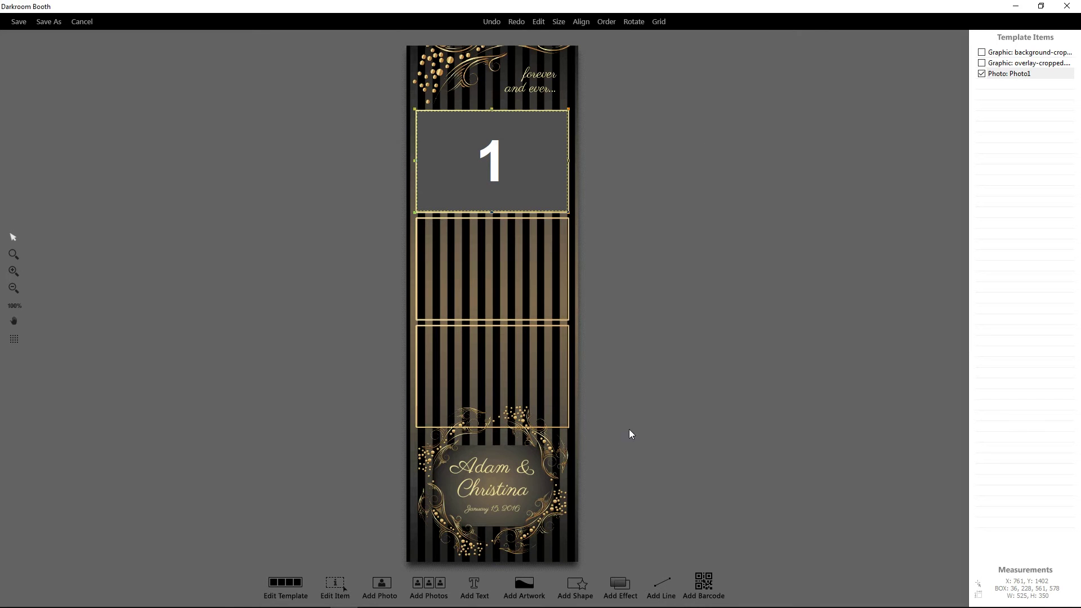
Reorder Photo1 in Template Items so it sits just beneath the gold overlay
{"action": "left_click", "coordinate": [1008, 74]}
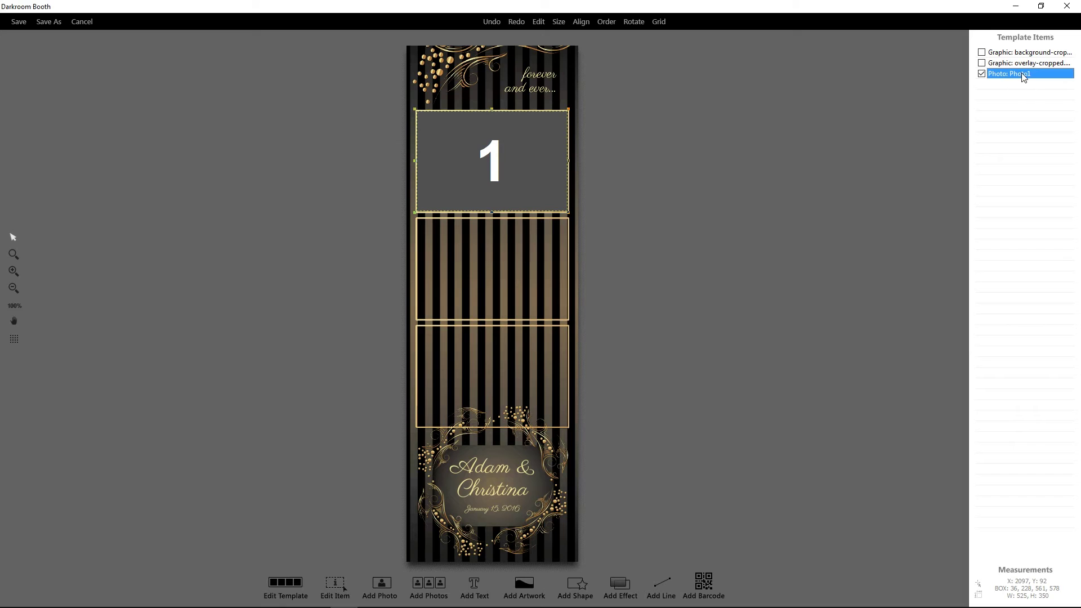
{"action": "mouse_move", "coordinate": [1023, 76]}
{"action": "left_mouse_down"}
{"action": "mouse_move", "coordinate": [1025, 53]}
{"action": "mouse_move", "coordinate": [1025, 64]}
{"action": "left_mouse_up"}
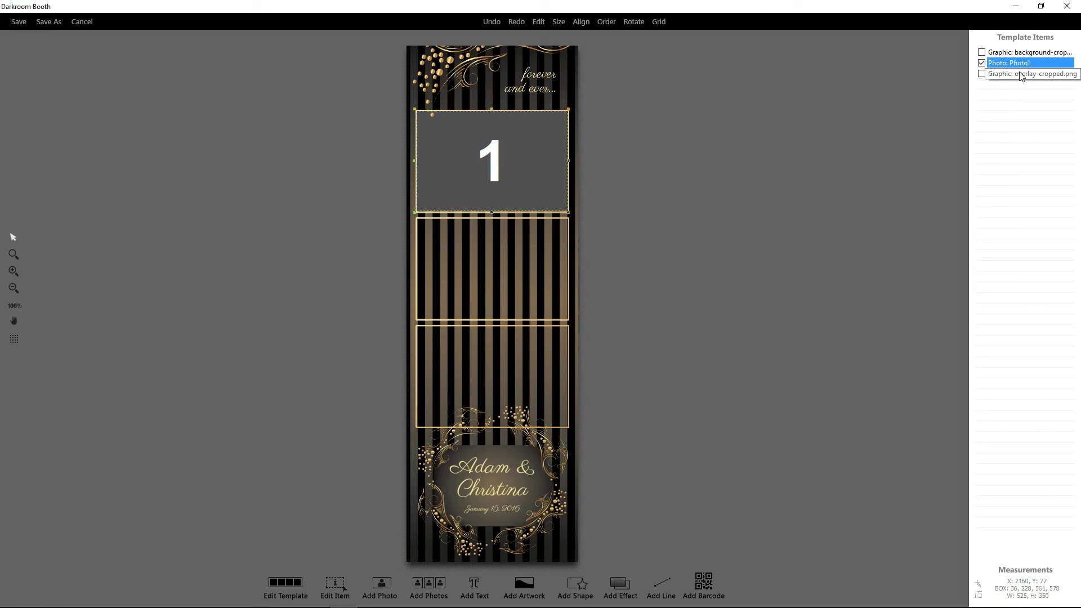
{"action": "left_click_drag", "start_coordinate": [1023, 83], "coordinate": [1023, 97]}
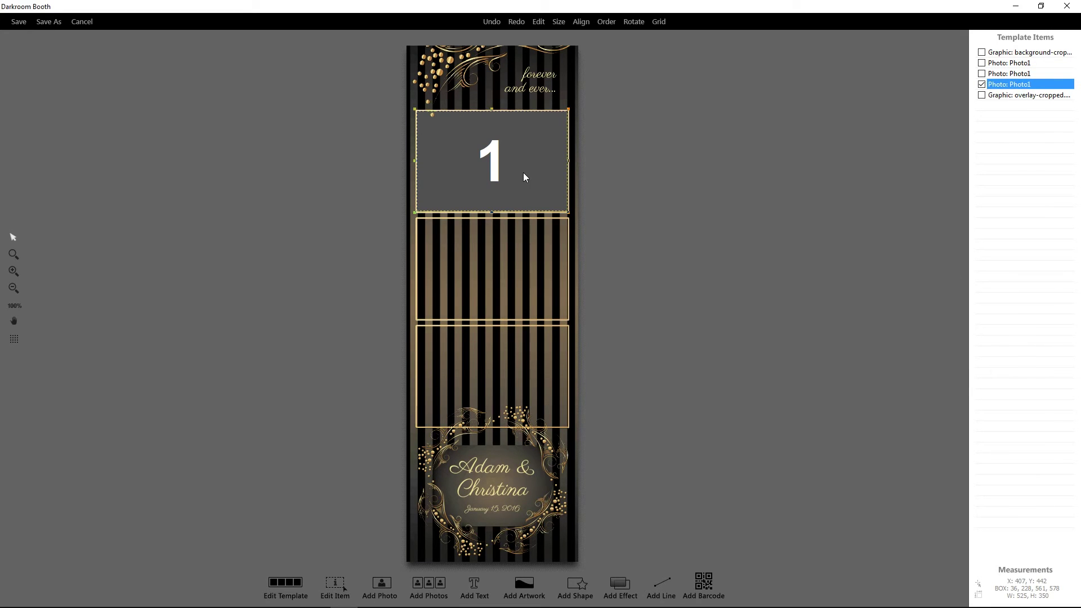
Position Photo1 copies in the middle and bottom gold frames
{"action": "left_click_drag", "start_coordinate": [523, 173], "coordinate": [532, 381]}
{"action": "left_click", "coordinate": [1003, 78]}
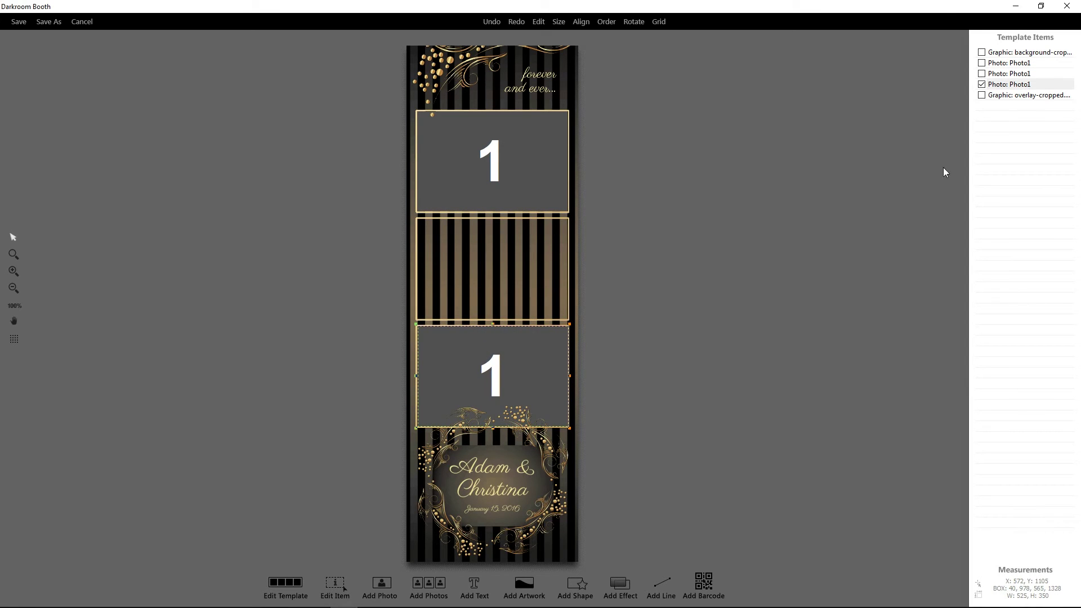
{"action": "left_click", "coordinate": [1030, 75]}
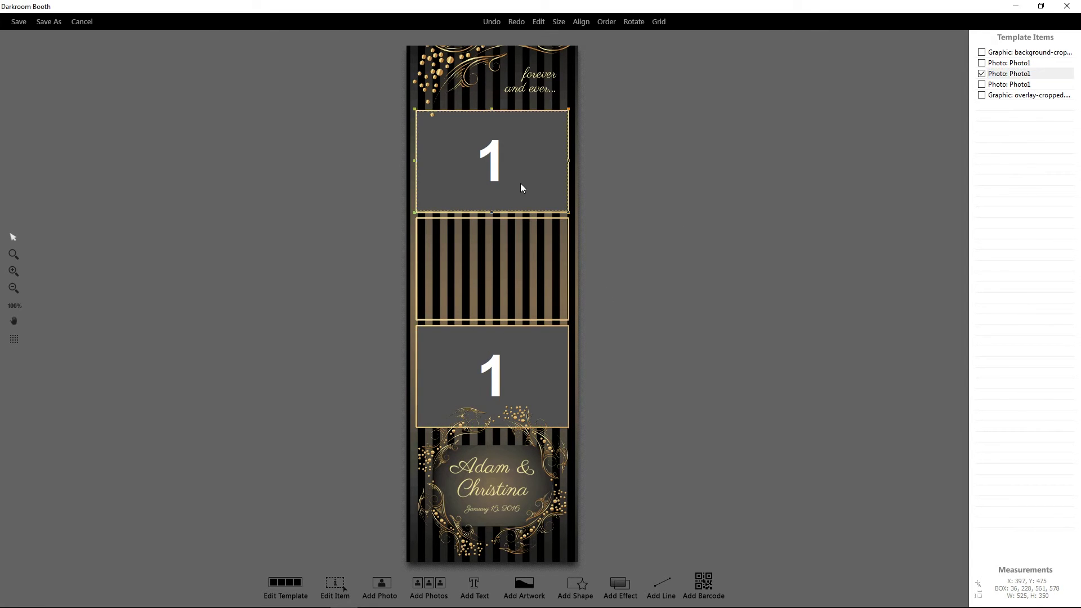
{"action": "left_click_drag", "start_coordinate": [521, 186], "coordinate": [522, 289]}
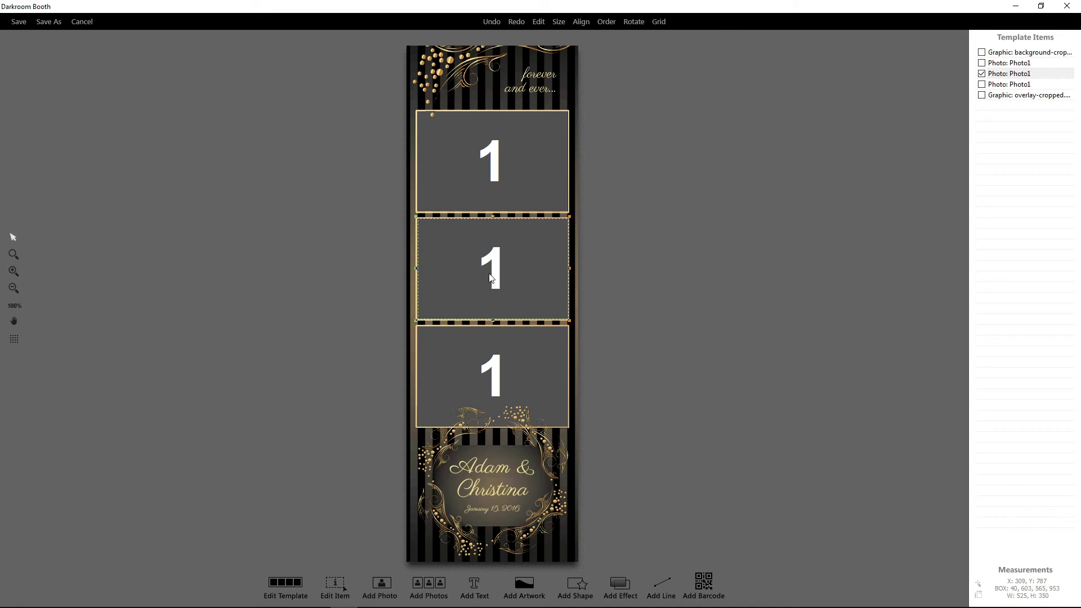
Rename the middle placeholder *Photo2 and nudge its Y position to 605
{"action": "double_click", "coordinate": [526, 274]}
{"action": "left_click", "coordinate": [472, 191]}
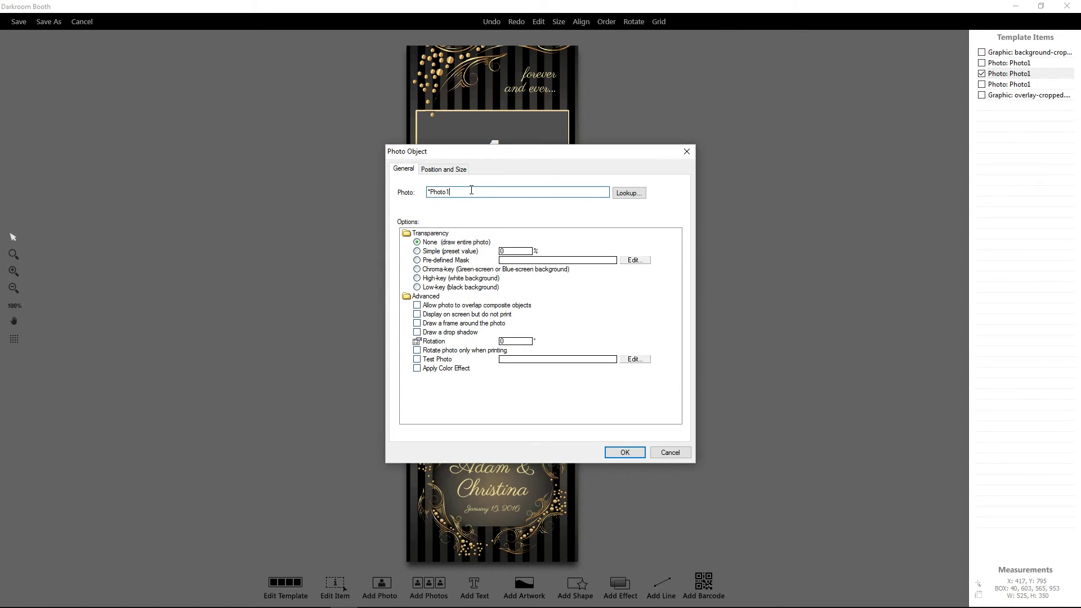
{"action": "left_click", "coordinate": [445, 168]}
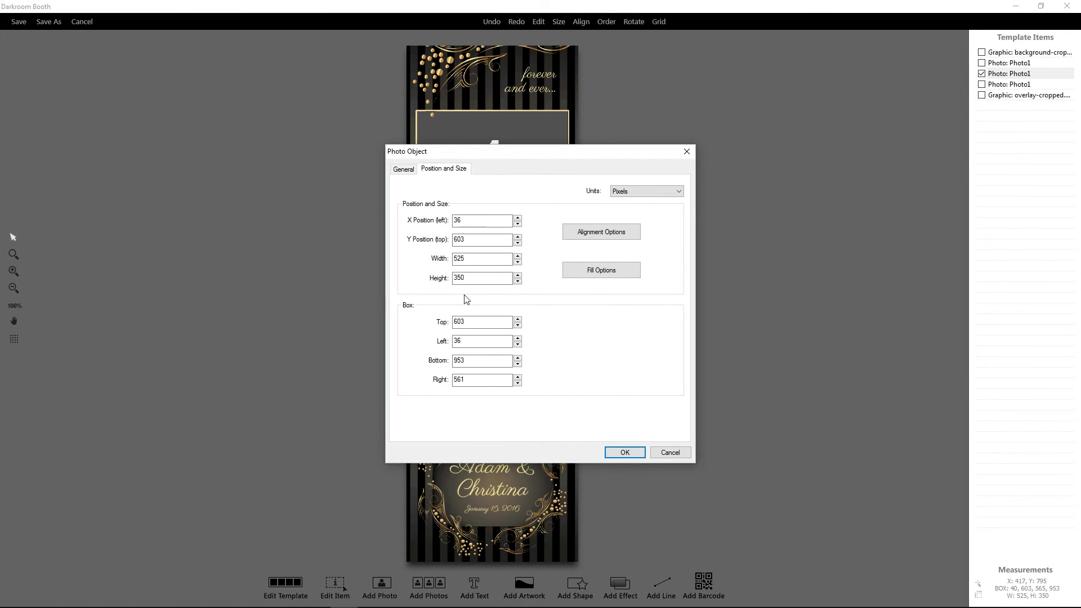
{"action": "left_click", "coordinate": [518, 237]}
{"action": "left_click", "coordinate": [625, 451]}
{"action": "left_click", "coordinate": [508, 367]}
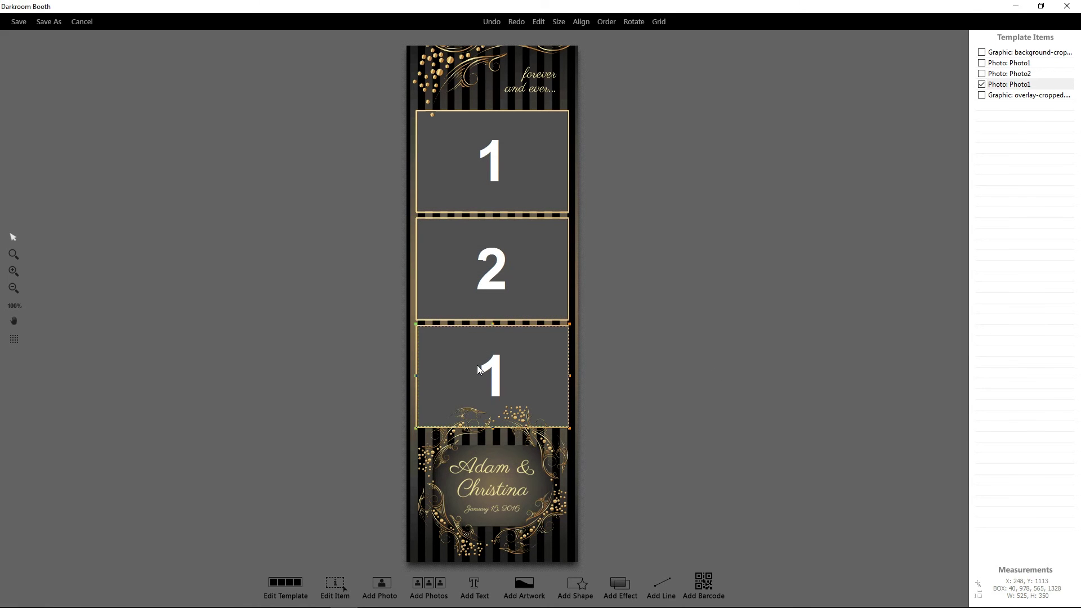
Name the bottom placeholder *Photo3, then move it to X 36, Y 980
{"action": "double_click", "coordinate": [494, 370]}
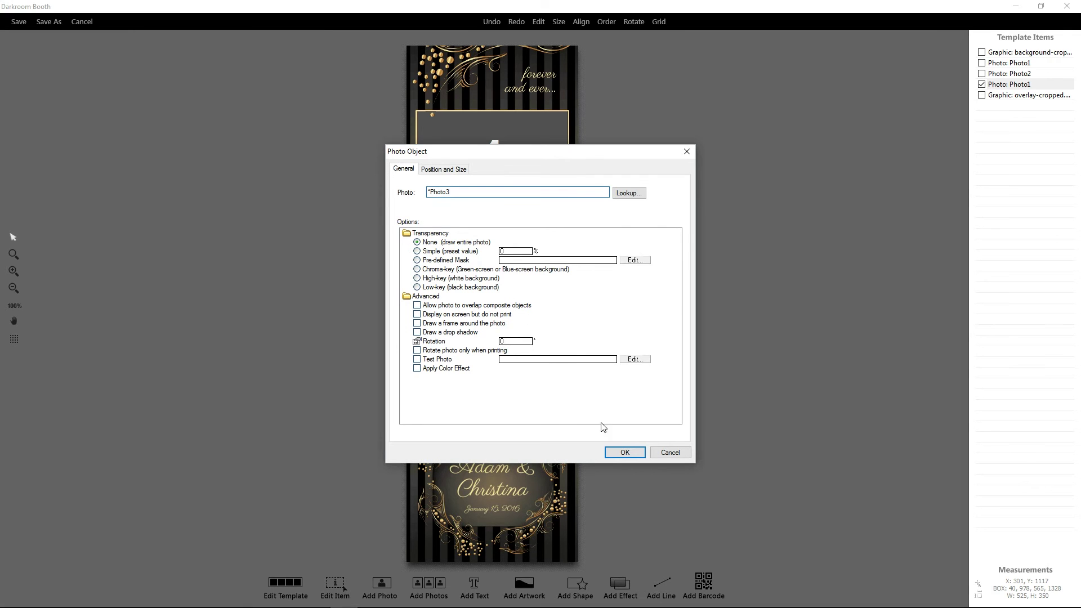
{"action": "left_click", "coordinate": [625, 452]}
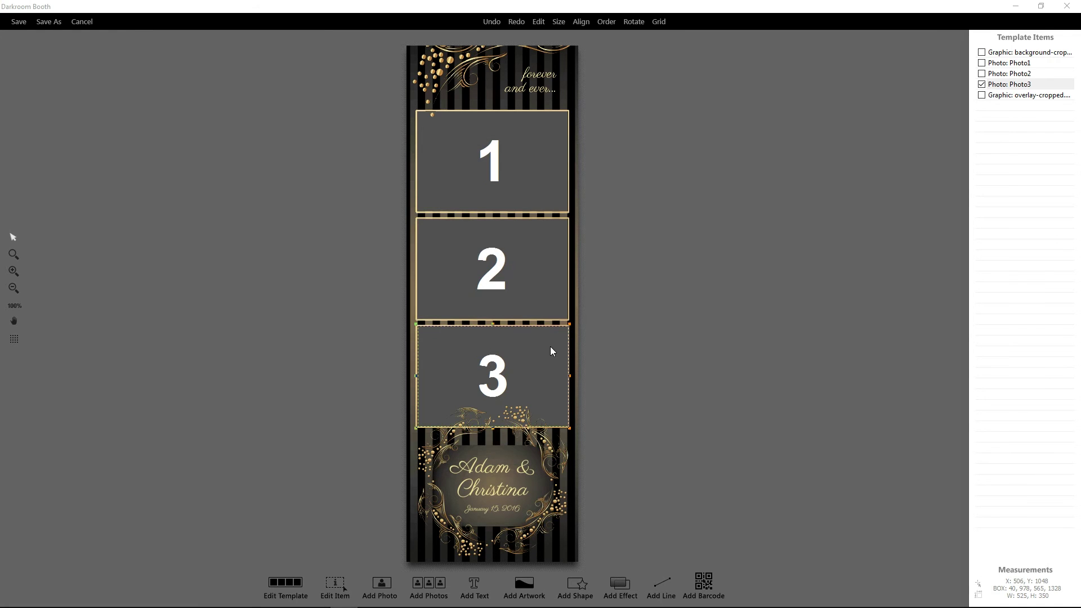
{"action": "double_click", "coordinate": [550, 346]}
{"action": "left_click", "coordinate": [454, 173]}
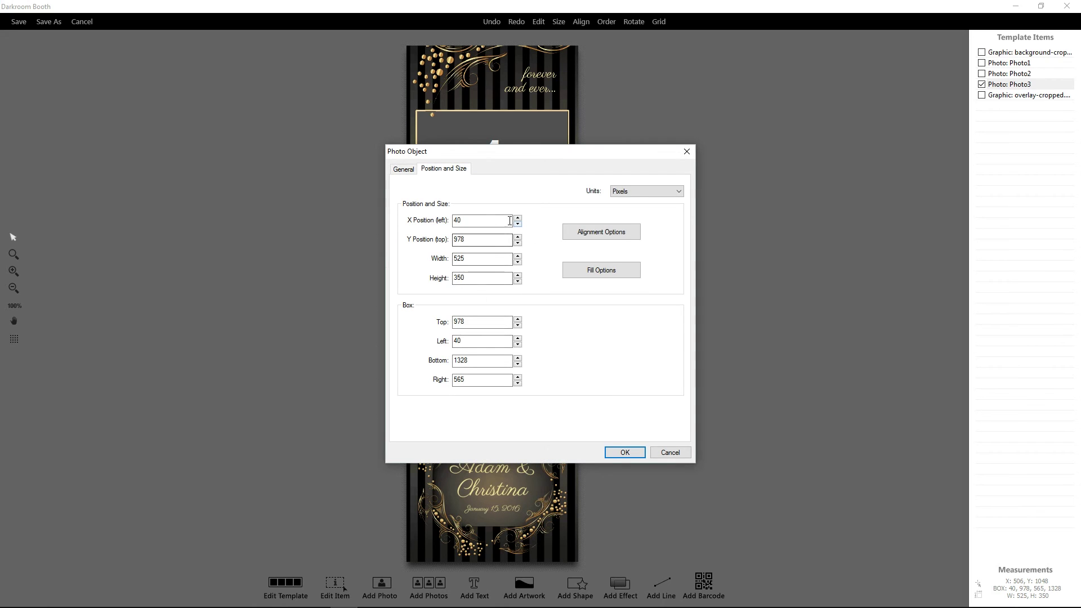
{"action": "left_click_drag", "start_coordinate": [468, 221], "coordinate": [430, 244]}
{"action": "type", "text": "36"}
{"action": "type", "text": "980"}
{"action": "left_click", "coordinate": [620, 454]}
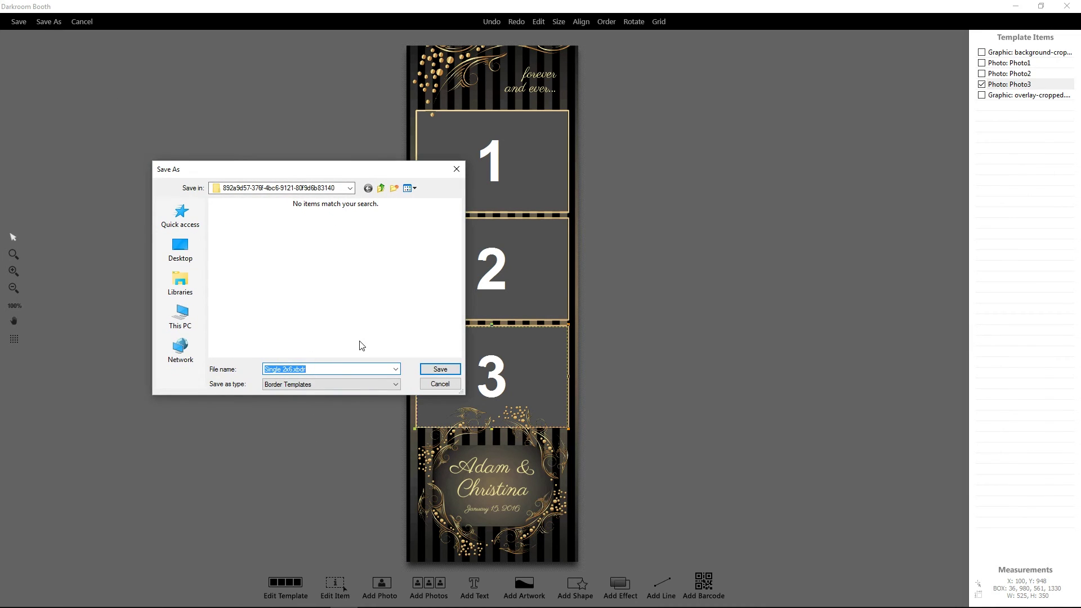
Save the three-photo strip template, then pick the TEST template in the library
{"action": "left_click", "coordinate": [432, 369]}
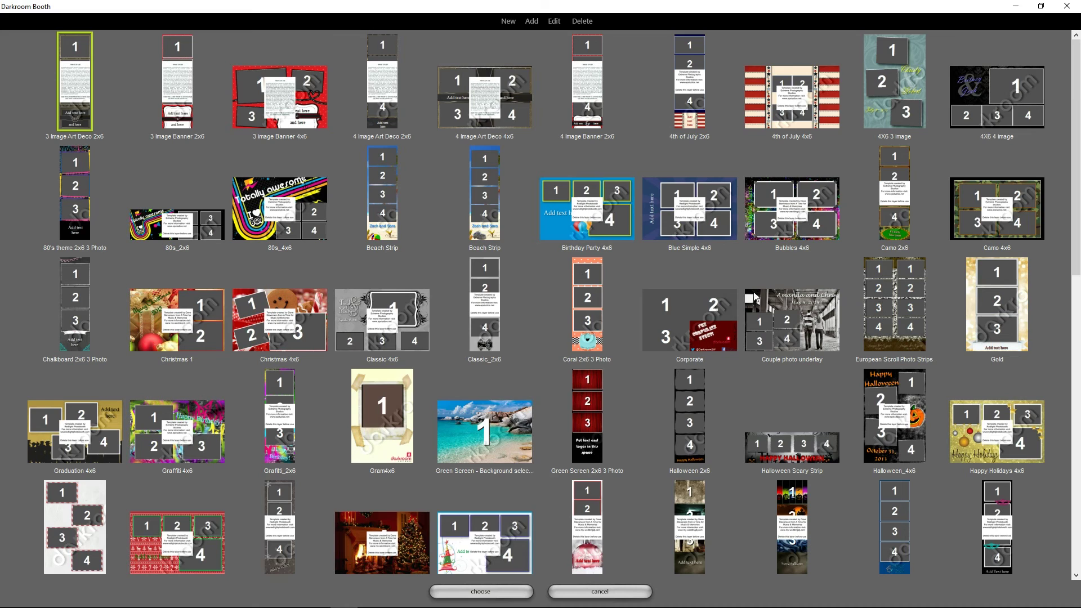
{"action": "scroll", "coordinate": [719, 352], "scroll_direction": "down", "scroll_amount": 3}
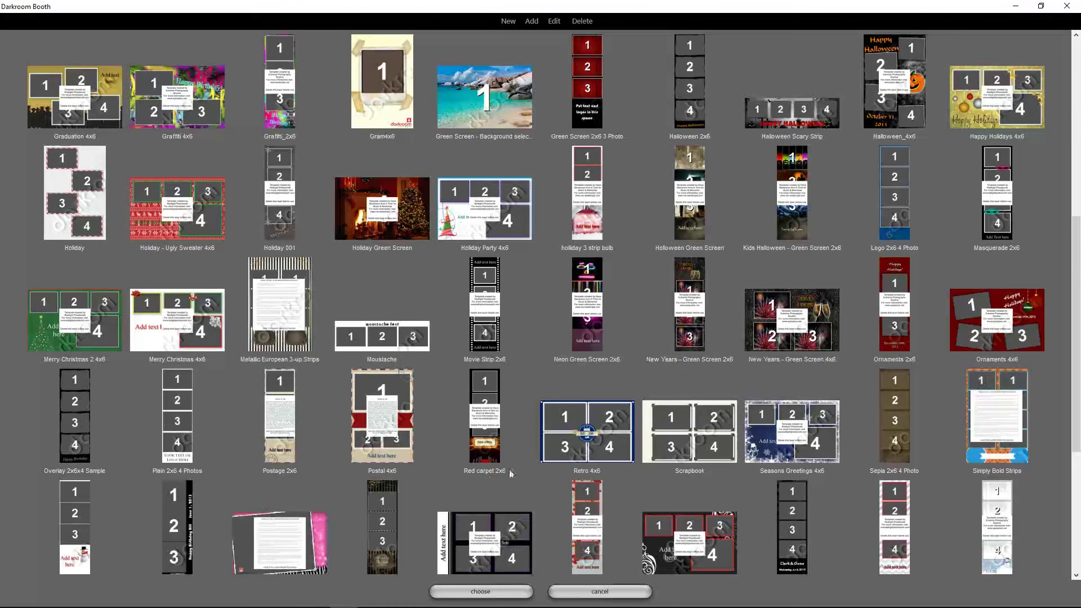
{"action": "left_click", "coordinate": [401, 514]}
{"action": "scroll", "coordinate": [401, 515], "scroll_direction": "down", "scroll_amount": 1}
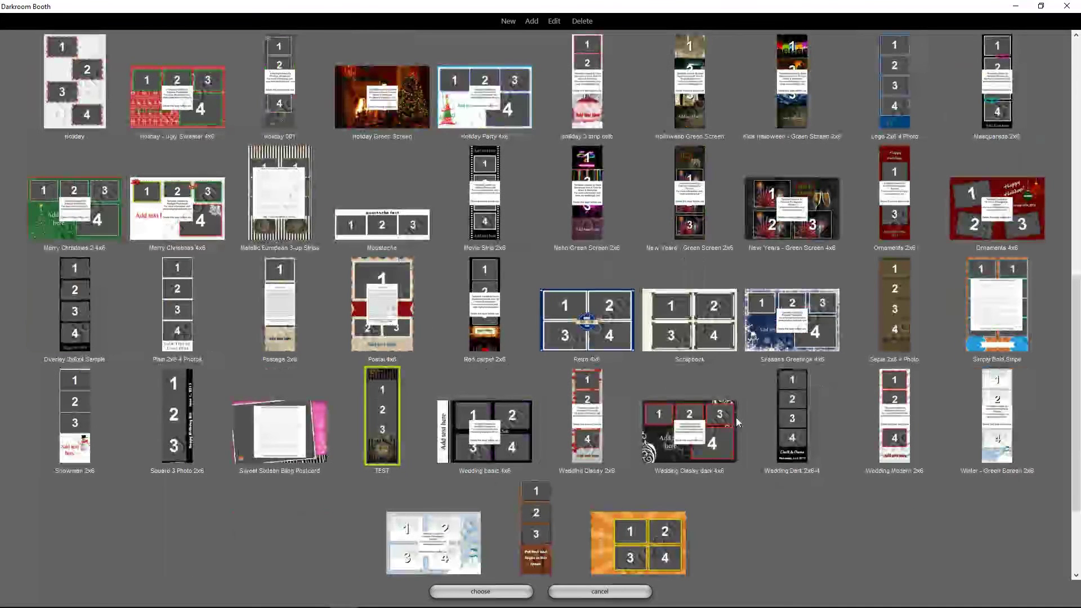